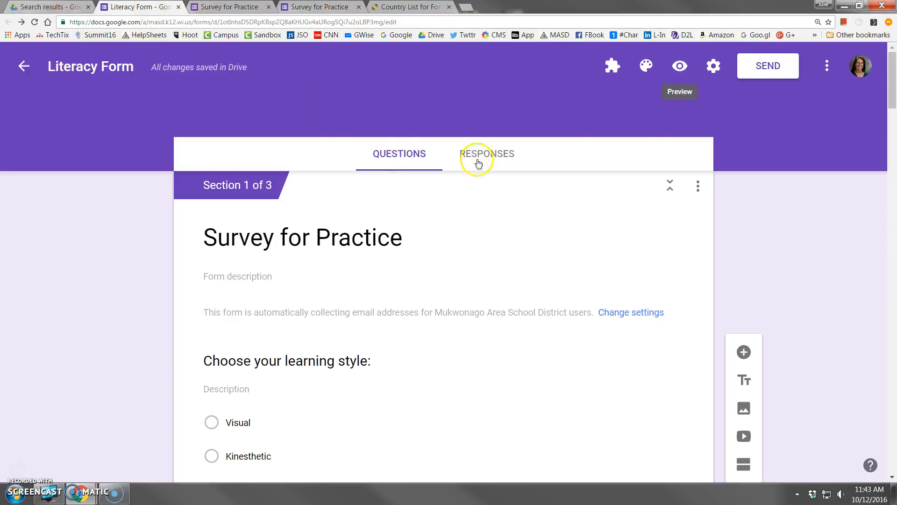
Step: Untick 'Automatically collect respondent's username' in the Send form options and close them
click(714, 68)
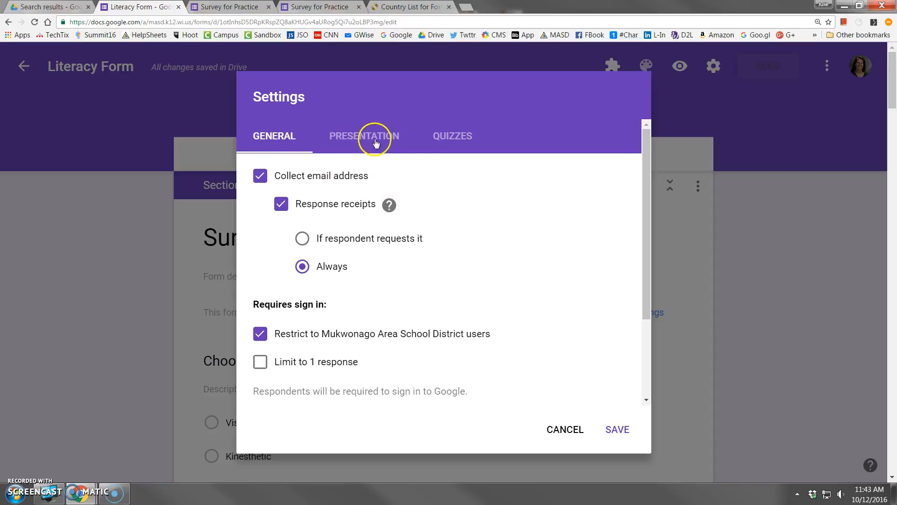
click(829, 398)
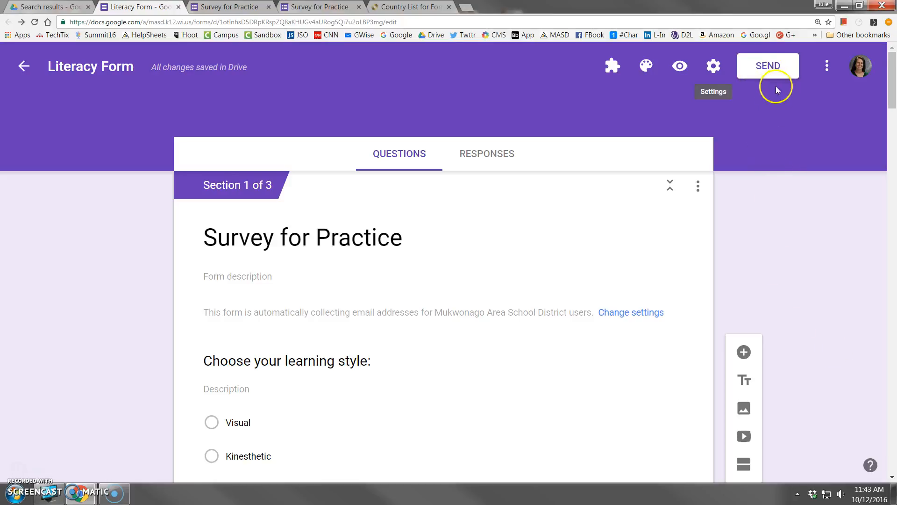
click(767, 66)
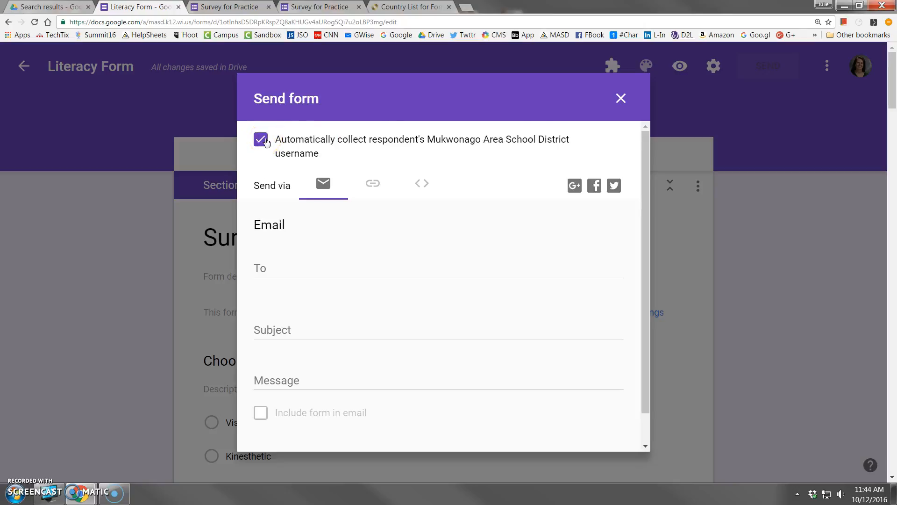
click(620, 97)
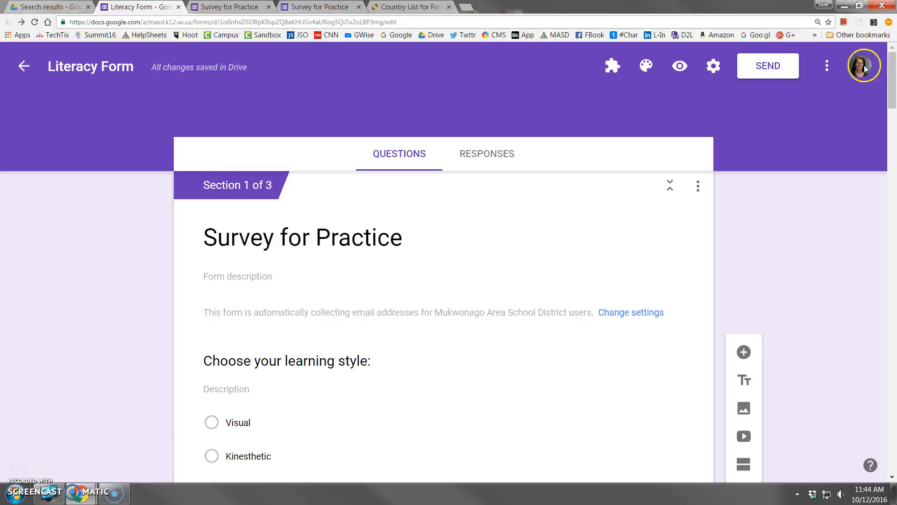
click(778, 71)
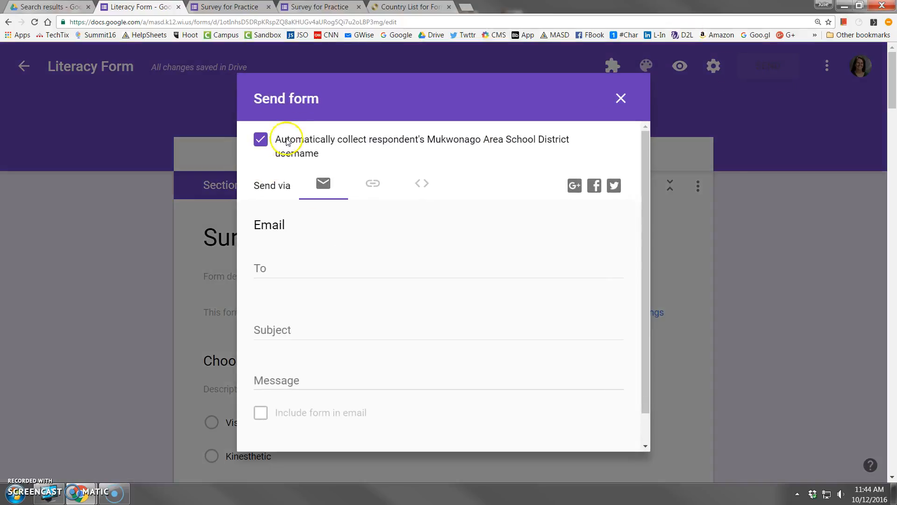
click(287, 141)
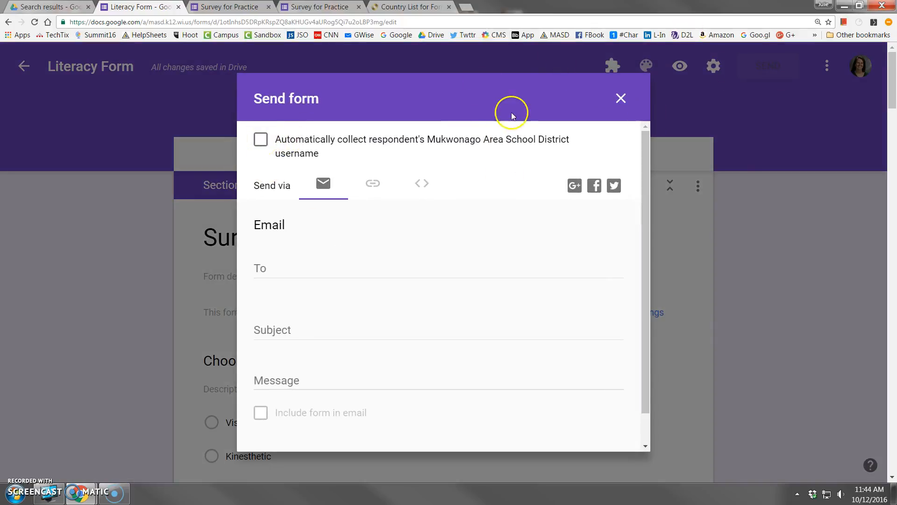
click(621, 98)
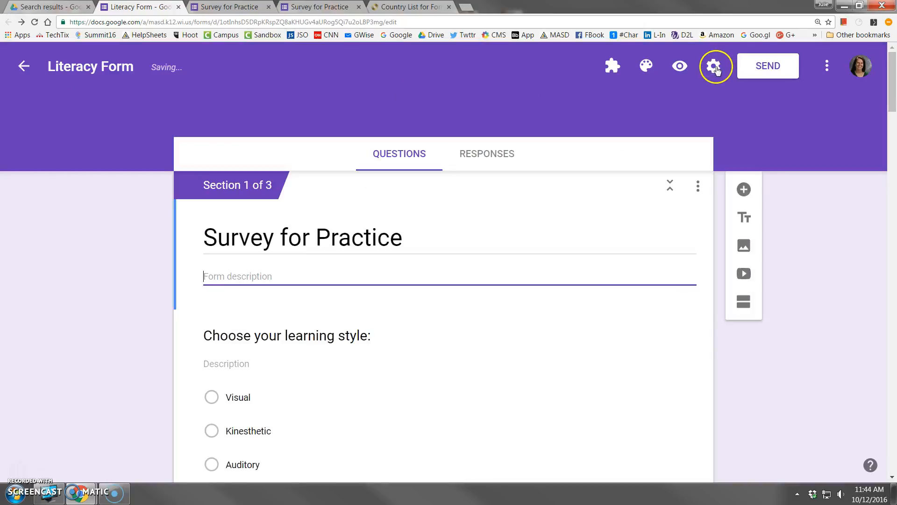
click(714, 68)
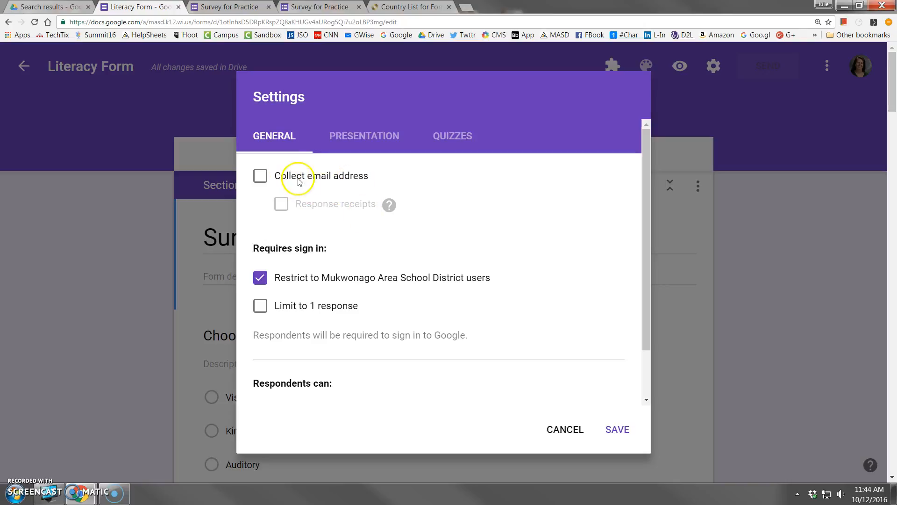
click(586, 433)
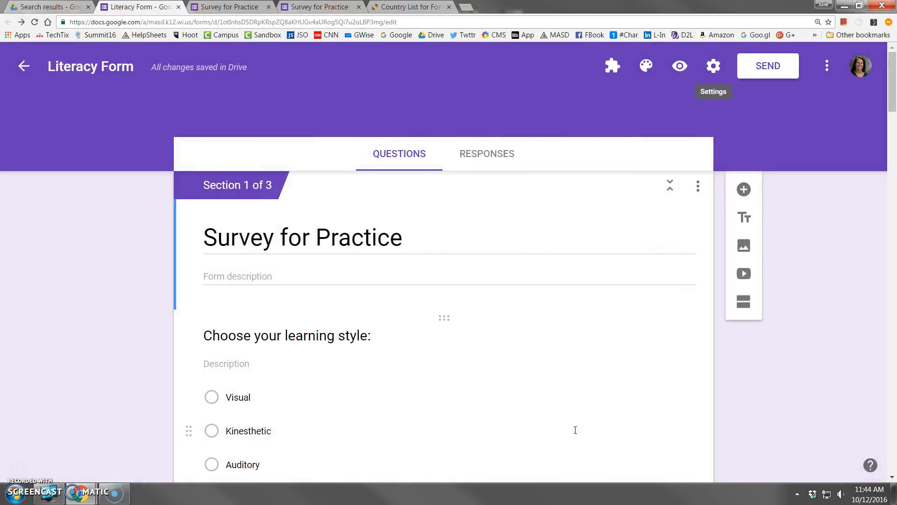
Step: Add a required short-answer question titled 'First Name'
click(744, 190)
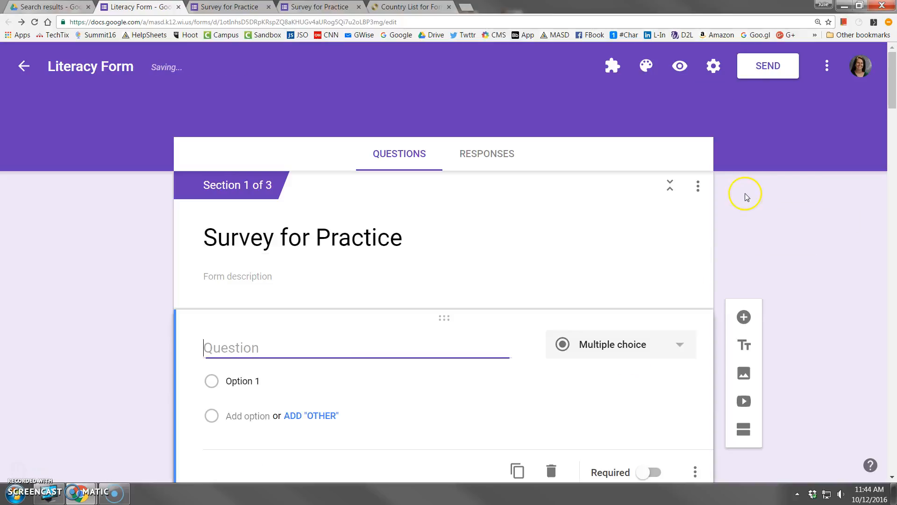
click(692, 352)
click(629, 269)
click(270, 345)
text(First Name)
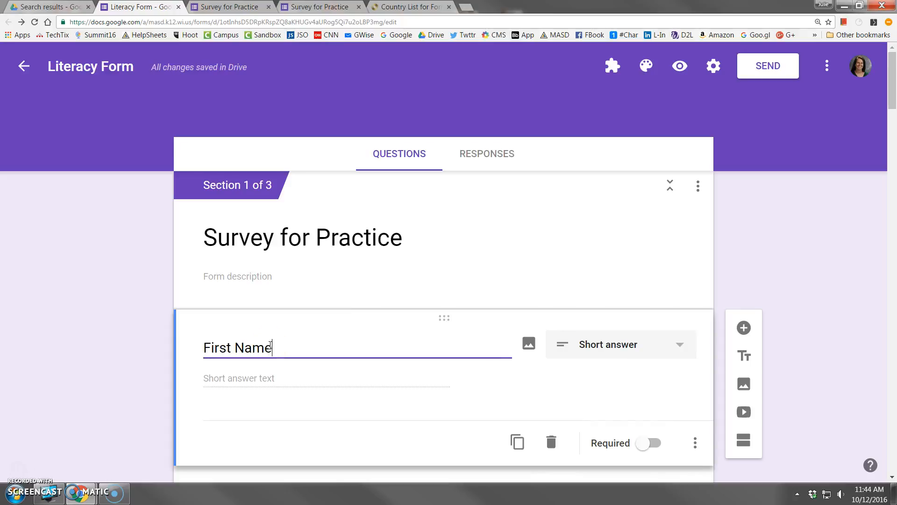
click(652, 442)
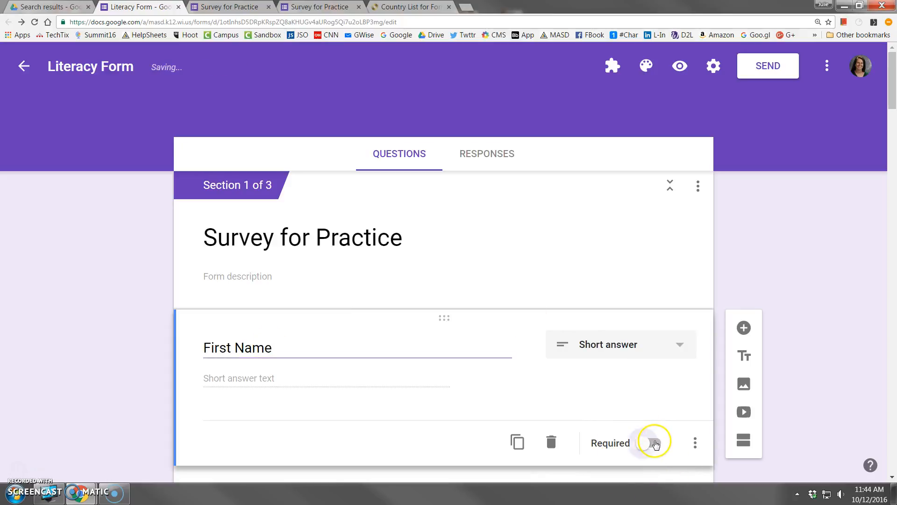
Step: Add a required short-answer 'Last Name' question below it, then preview the form
click(743, 328)
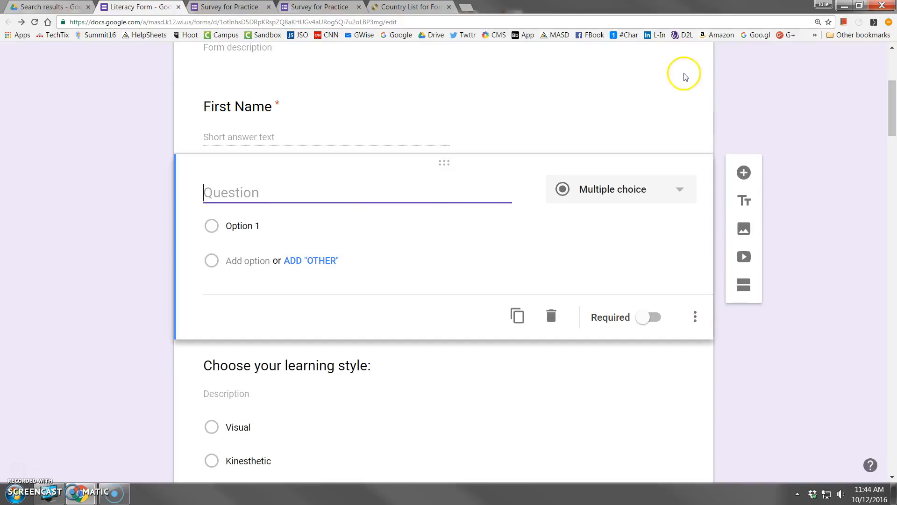
click(603, 189)
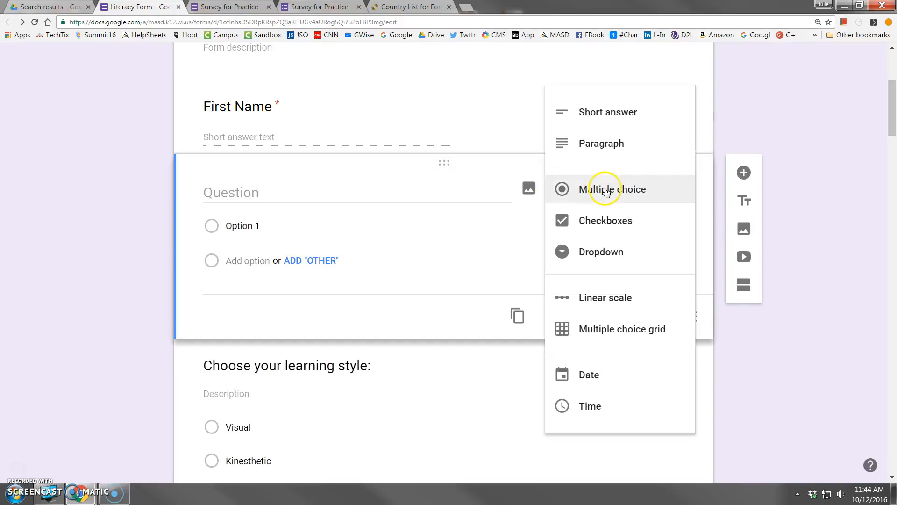
click(609, 114)
click(243, 192)
text(Last Name)
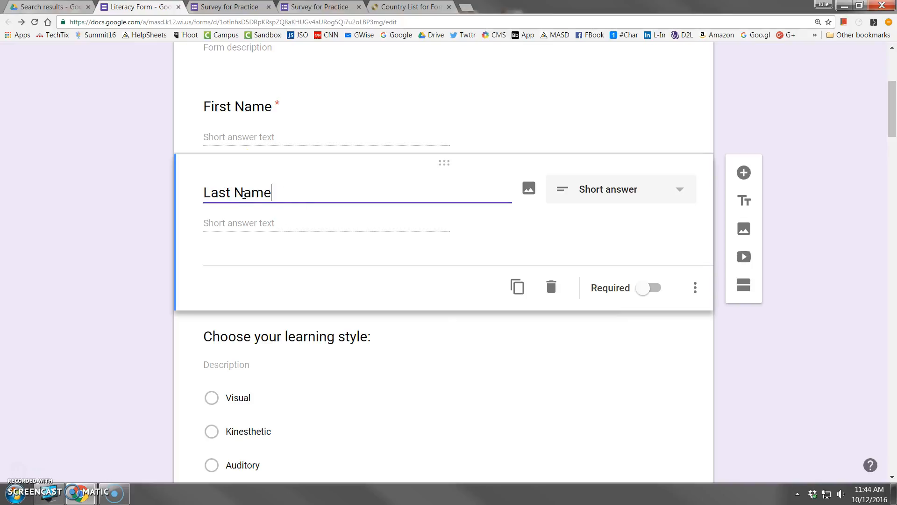
click(652, 288)
scroll(677, 312, up, 5)
click(683, 119)
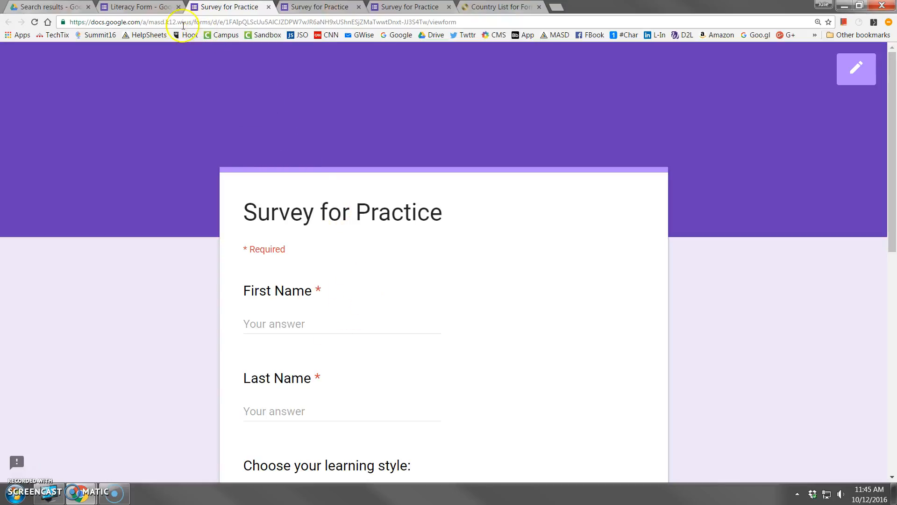
Step: Return to the Literacy Form editor and open the Send form dialog
click(158, 11)
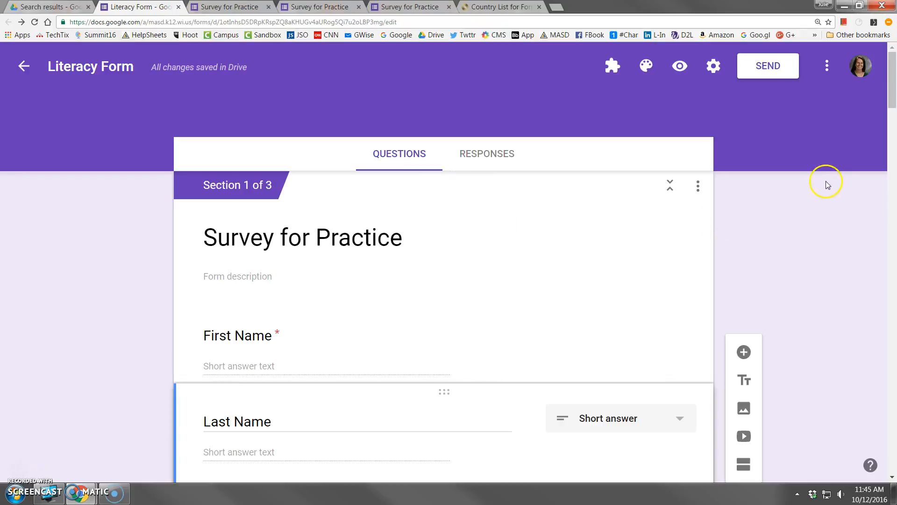
click(772, 65)
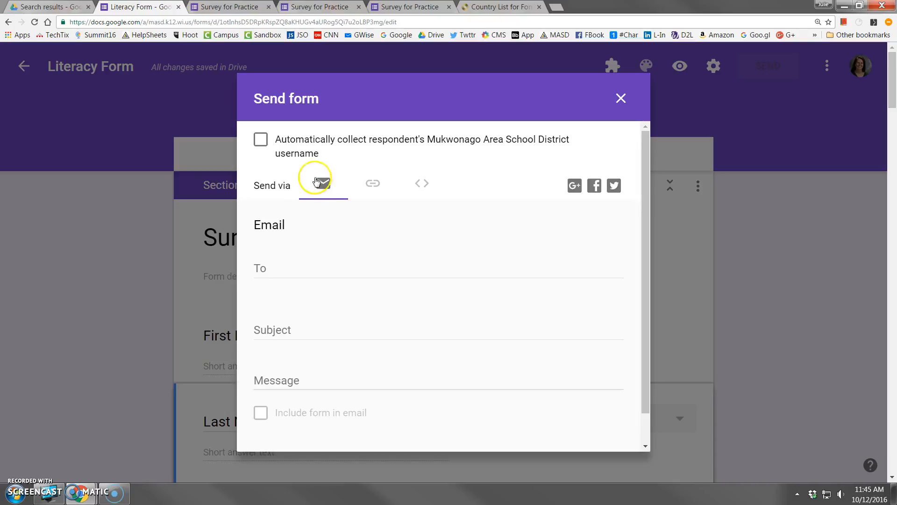
Step: Add the suggested recipient's e-mail address to the form email
click(260, 267)
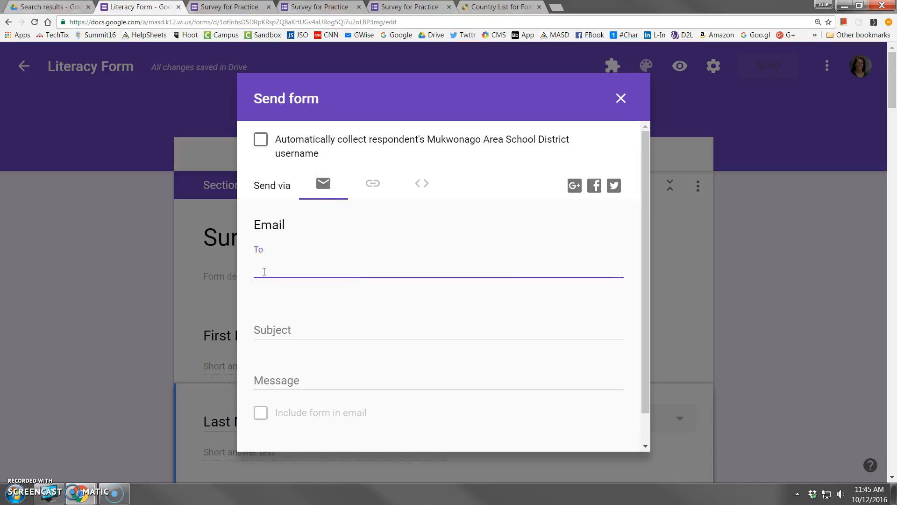
text(hanisju)
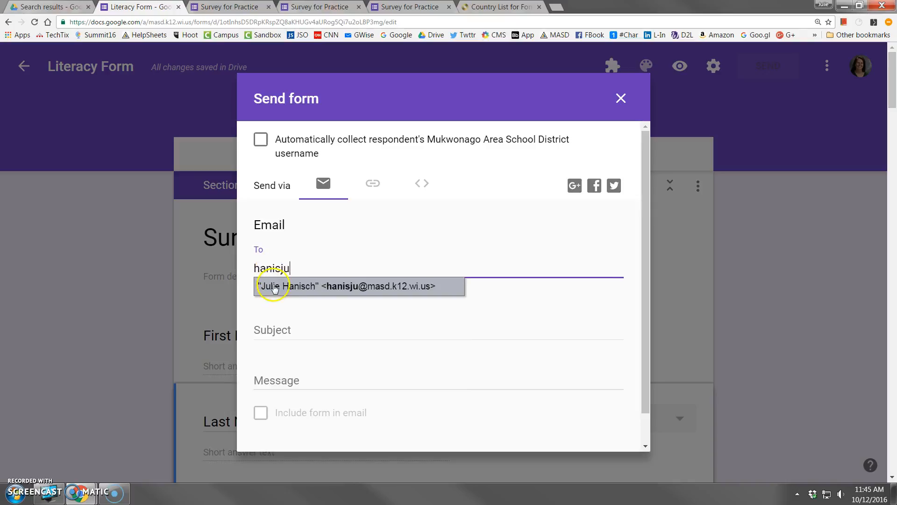
click(262, 286)
click(310, 326)
Step: Enter subject 'Please take this form by this Friday.' and message 'Thanks a lot.'
text(Plea)
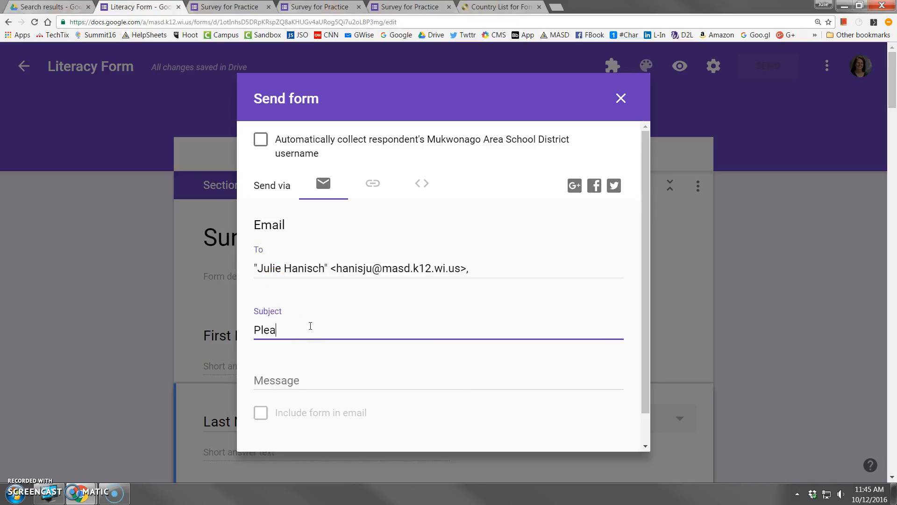
text(se take this form by this)
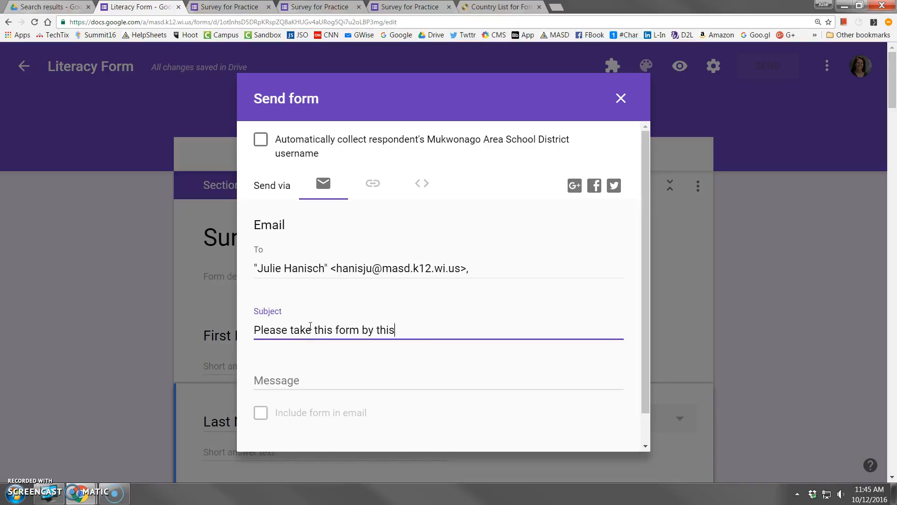
text( Fri)
key(BackSpace)
text(riday.)
click(283, 376)
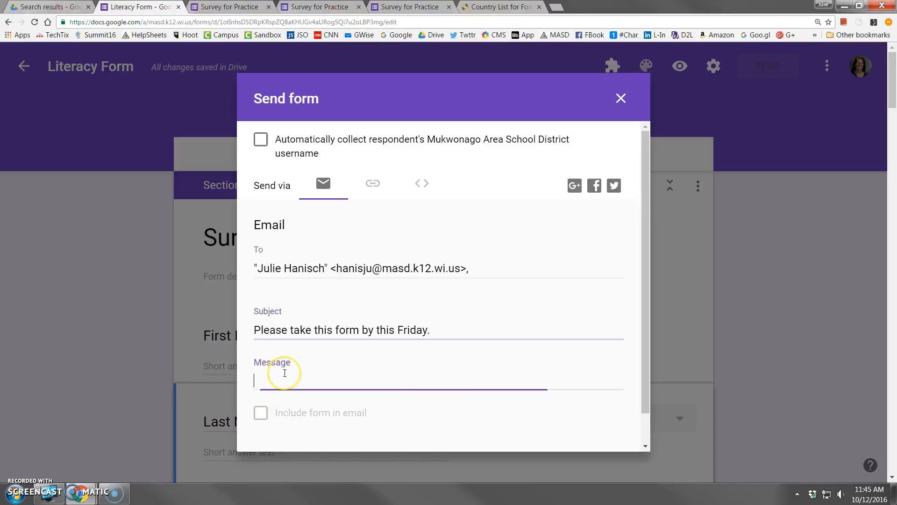
text(Thank)
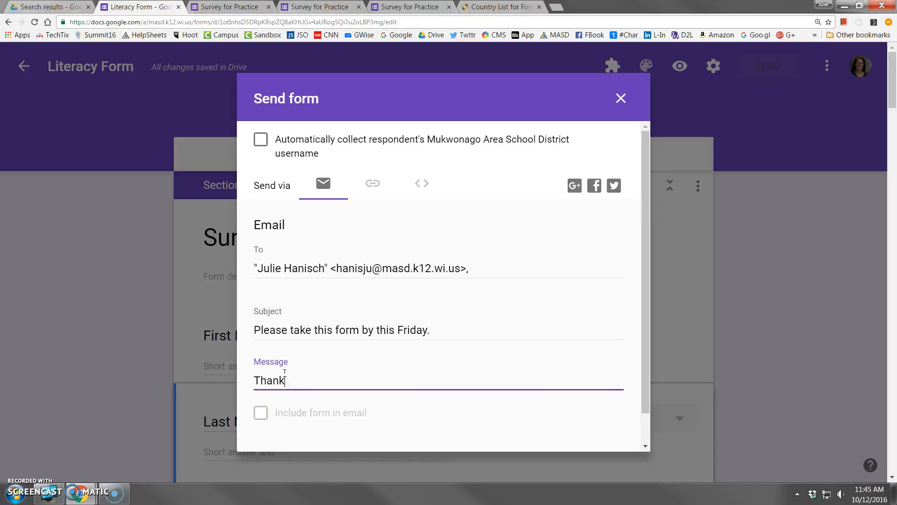
text(s a .)
text(ot.)
Step: Shorten the form's share link to a goo.gl address and select it for copying
click(372, 186)
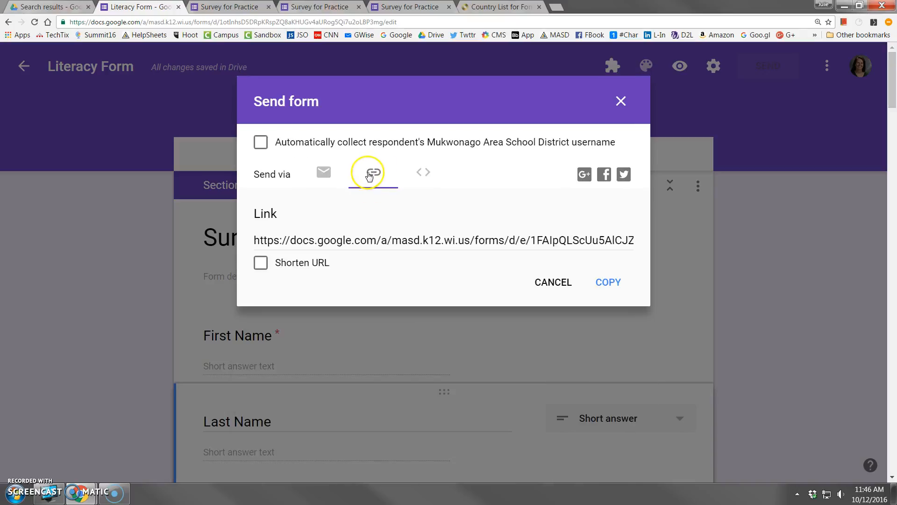
click(258, 238)
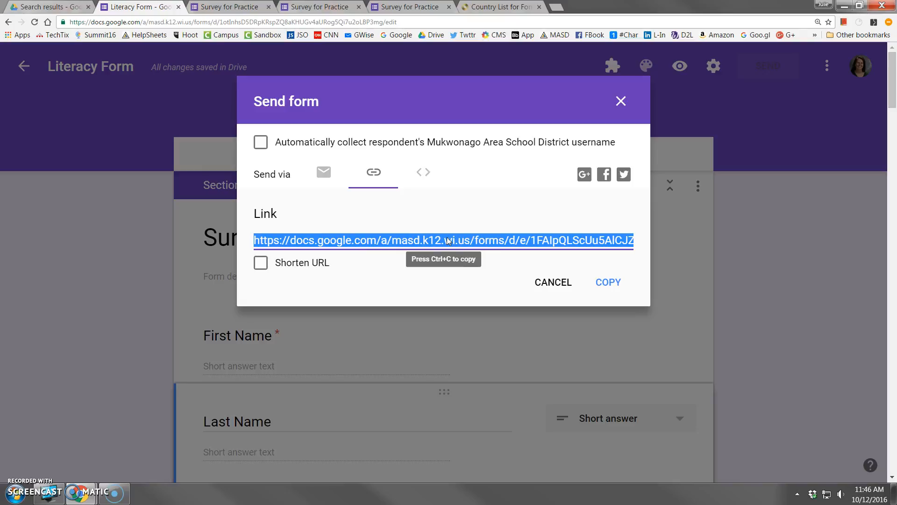
click(261, 263)
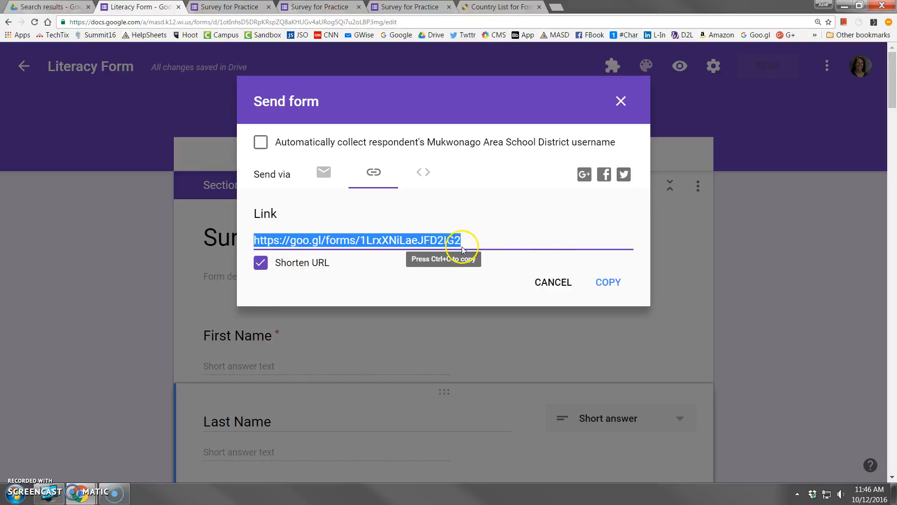
click(261, 263)
click(297, 241)
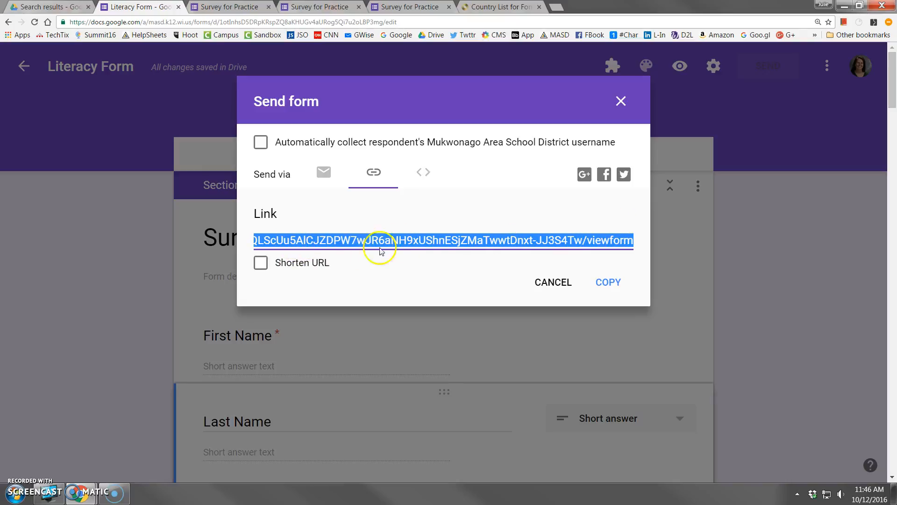
click(262, 268)
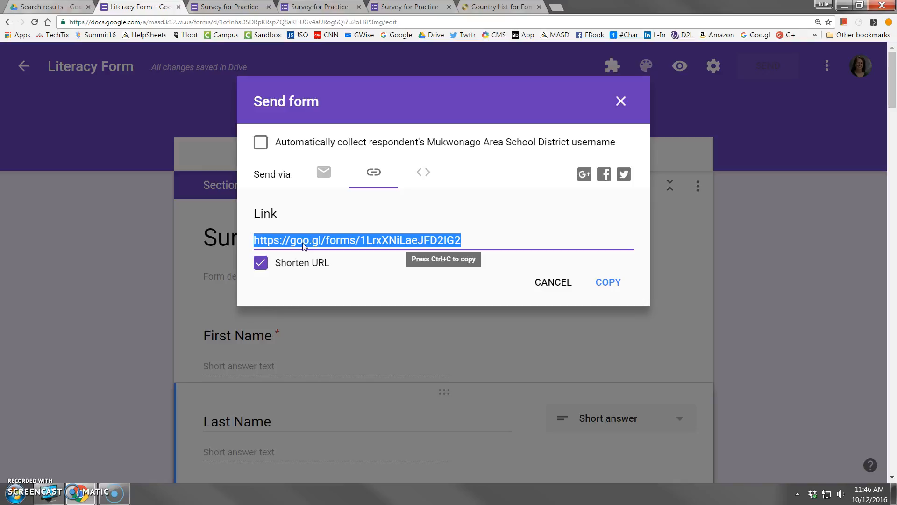
click(275, 240)
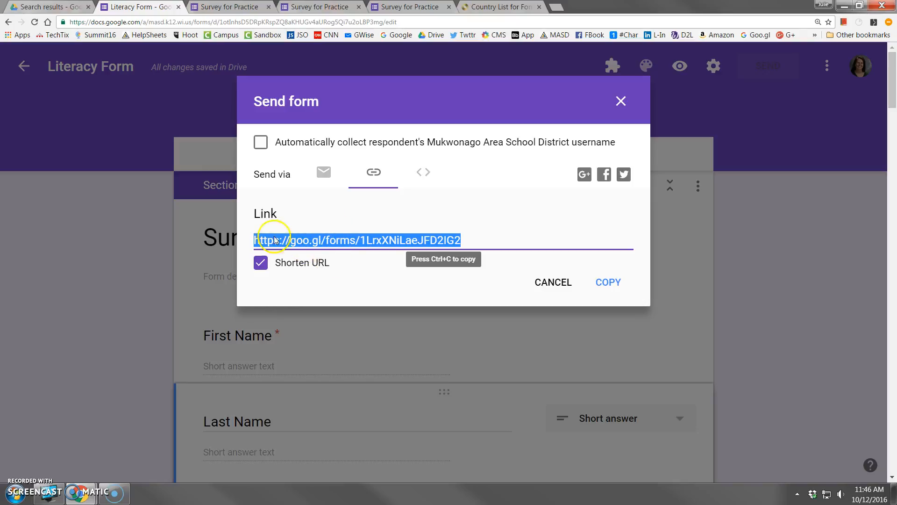
click(621, 101)
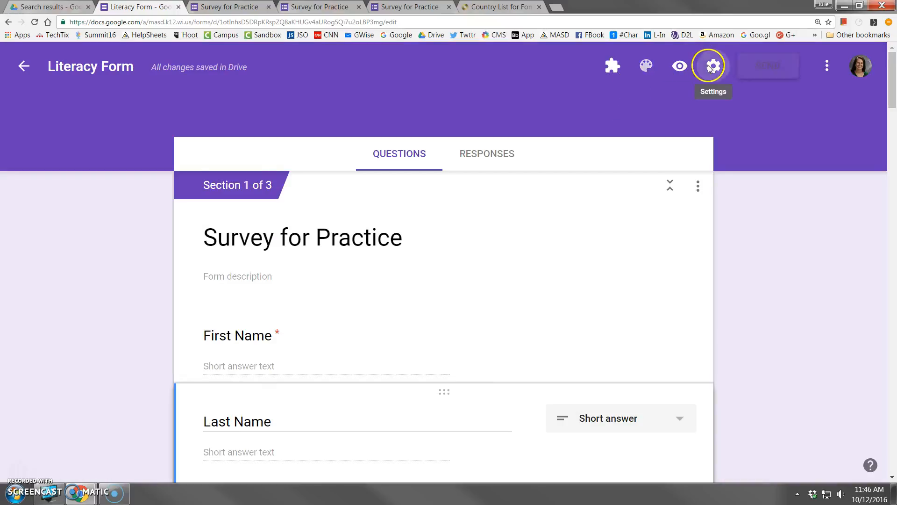
Step: Turn off 'Restrict to Mukwonago Area School District users' in Settings and save
click(710, 66)
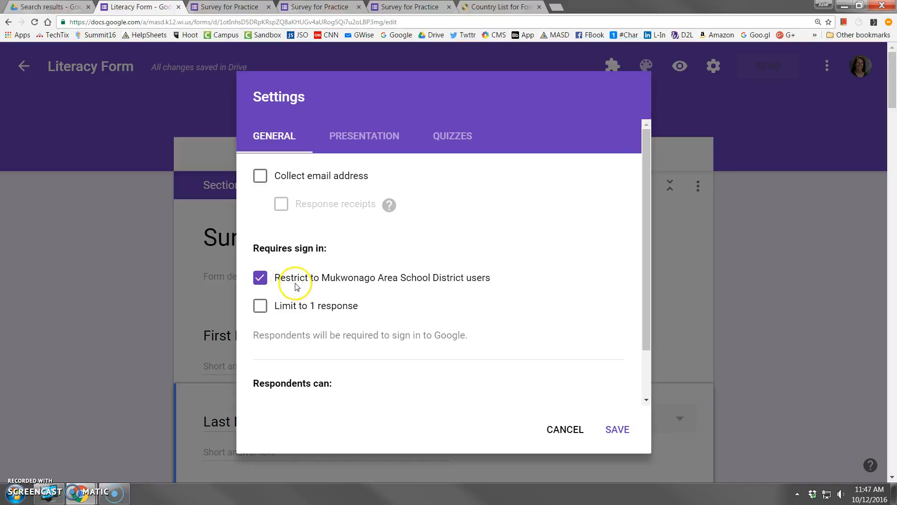
click(252, 282)
click(260, 284)
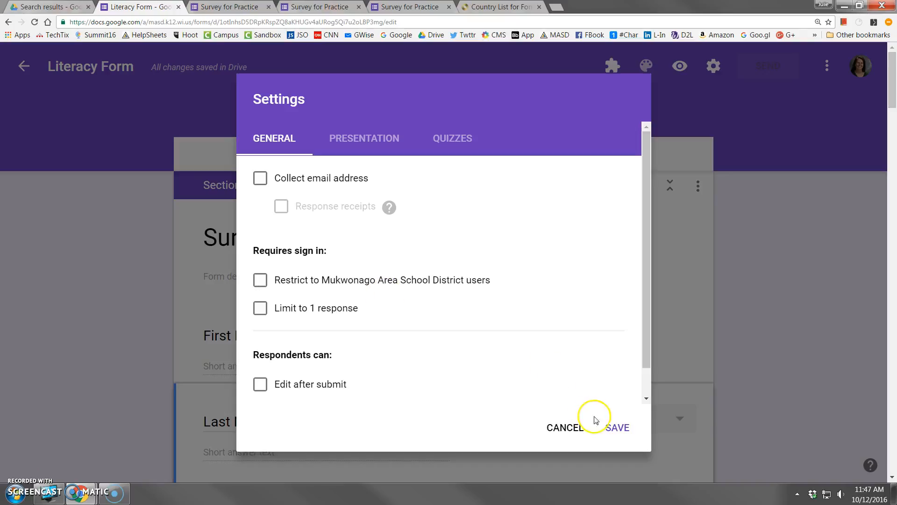
click(617, 428)
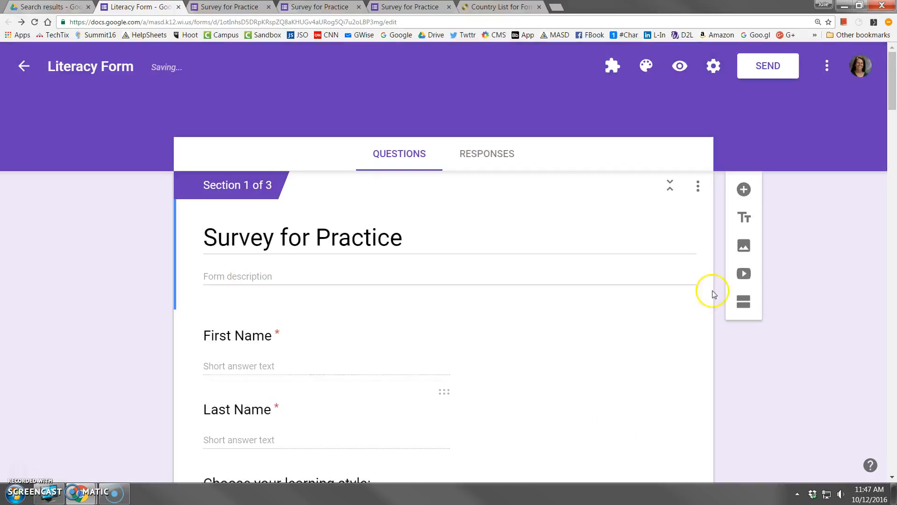
click(756, 68)
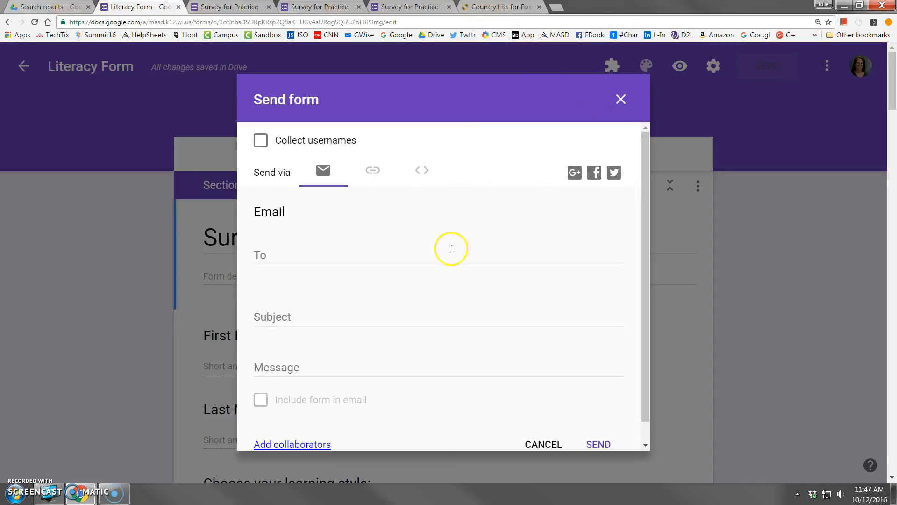
Step: View the share link and the 760 × 500 px embed code, then cancel
click(372, 171)
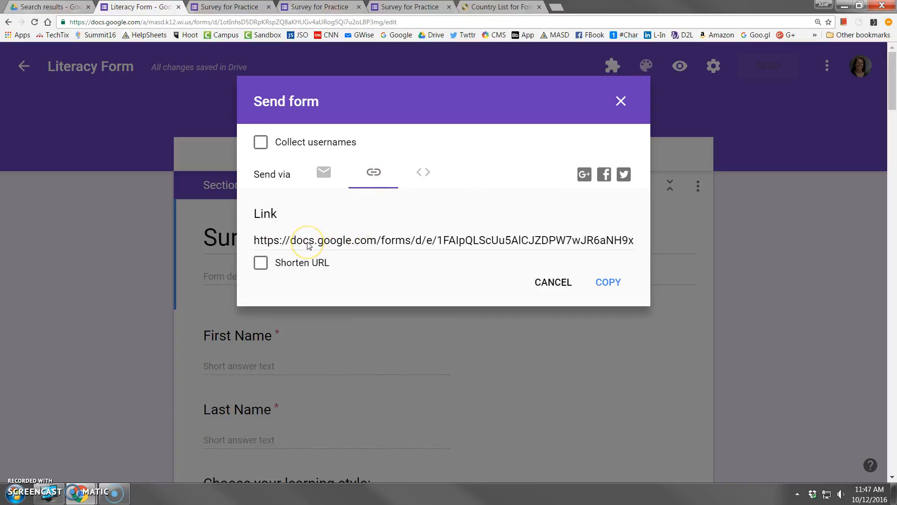
click(423, 174)
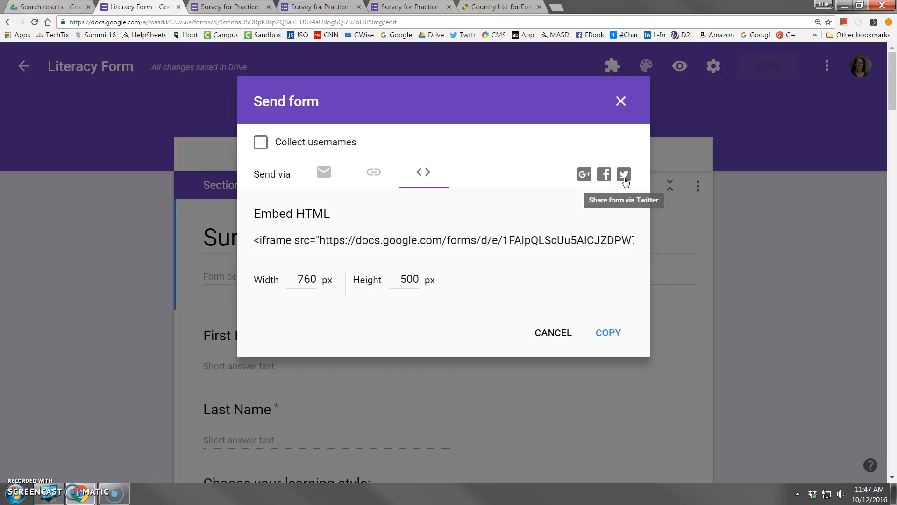
click(554, 333)
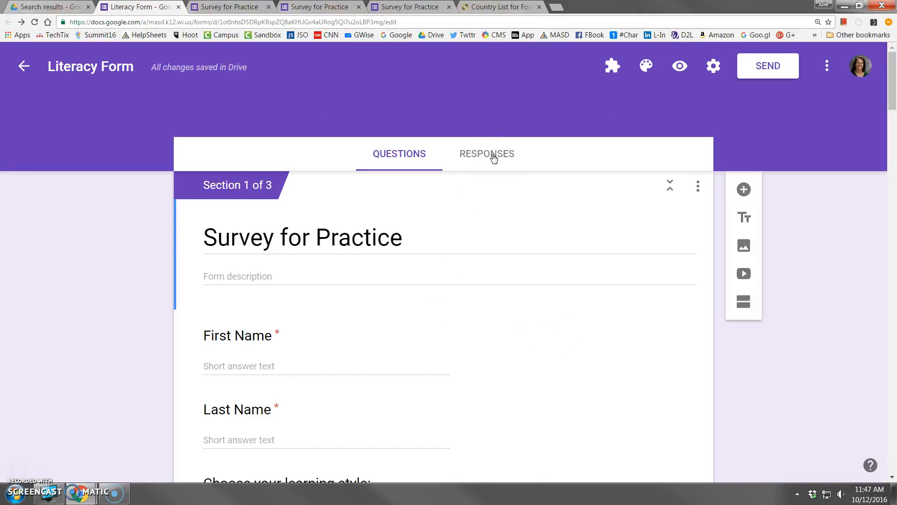
Step: On the Responses page, toggle Accepting responses off and then back on
click(518, 152)
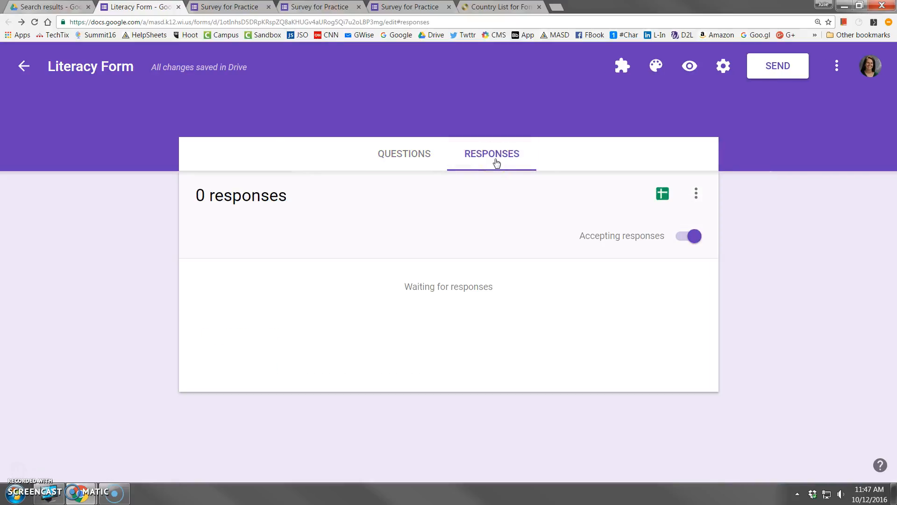
click(689, 237)
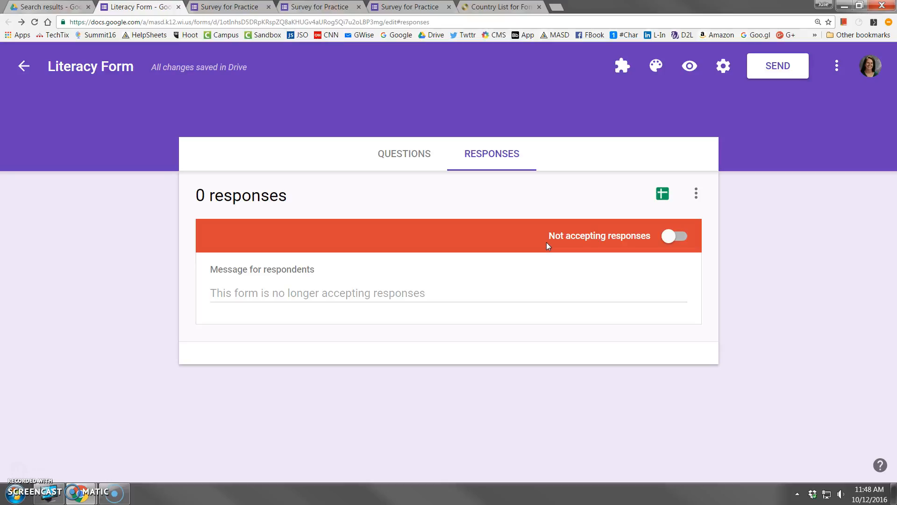
click(685, 237)
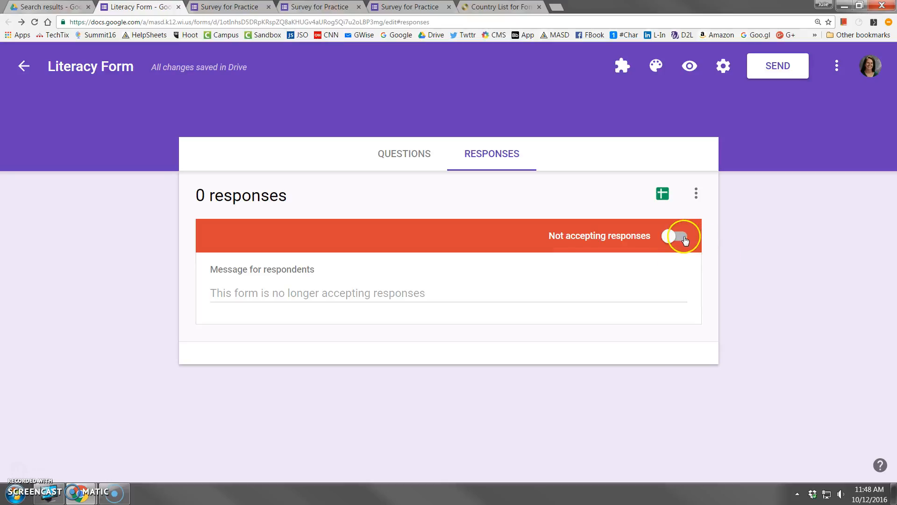